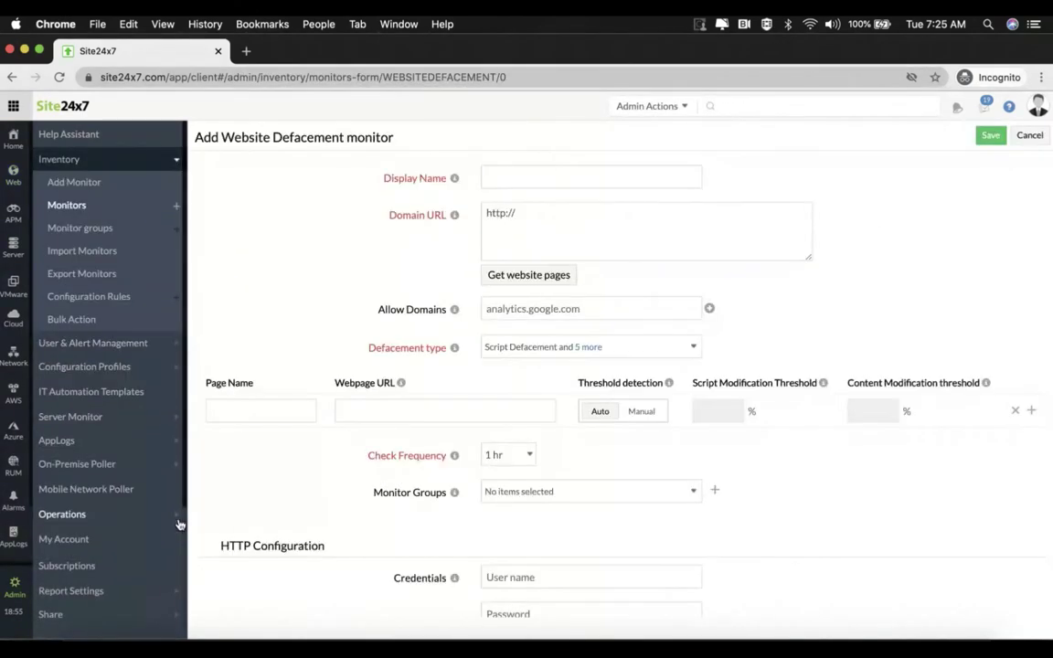
click(538, 175)
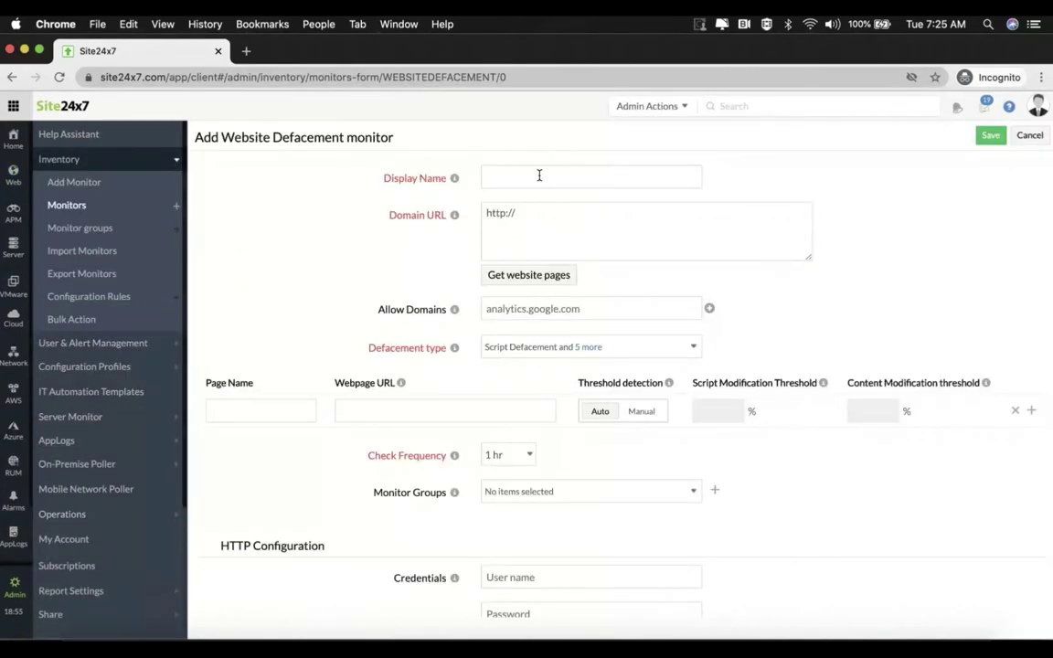
click(539, 175)
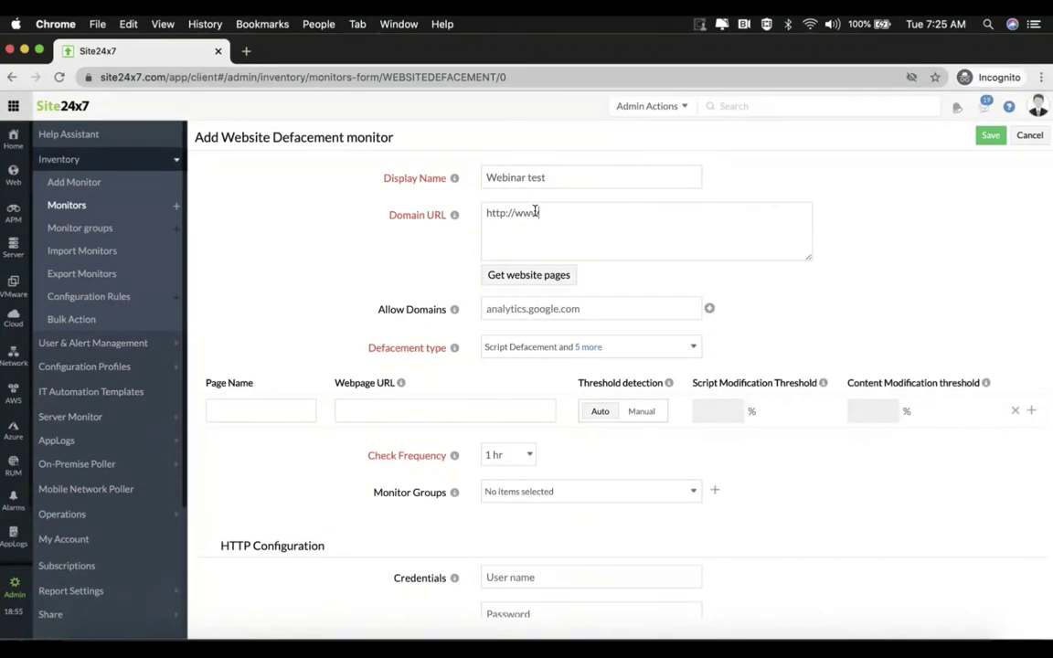
text(.vtitan.com)
click(530, 276)
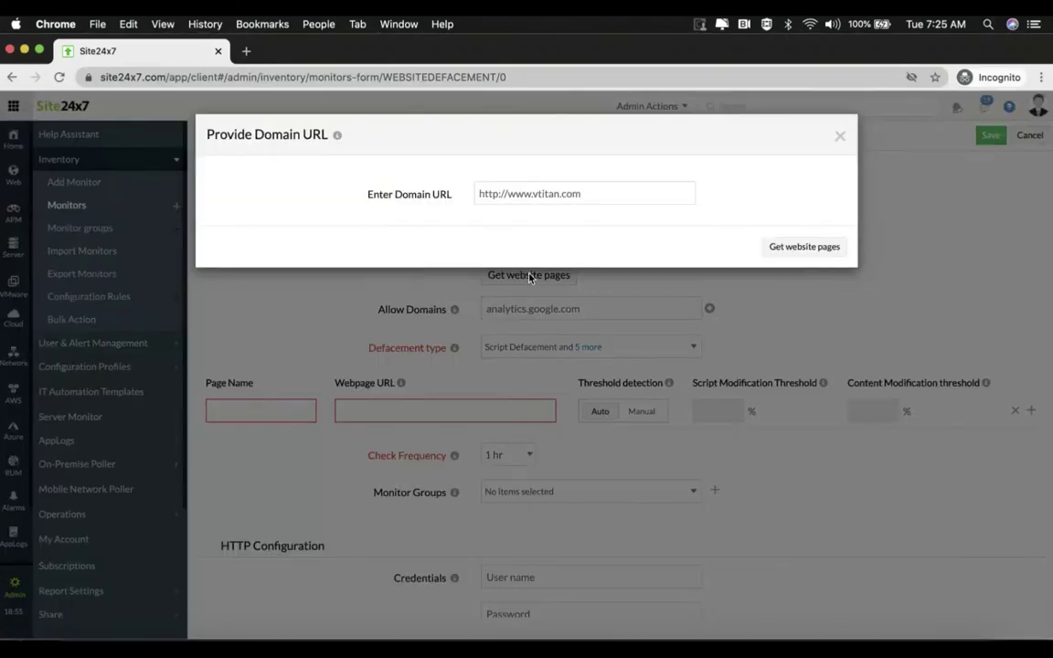
click(785, 249)
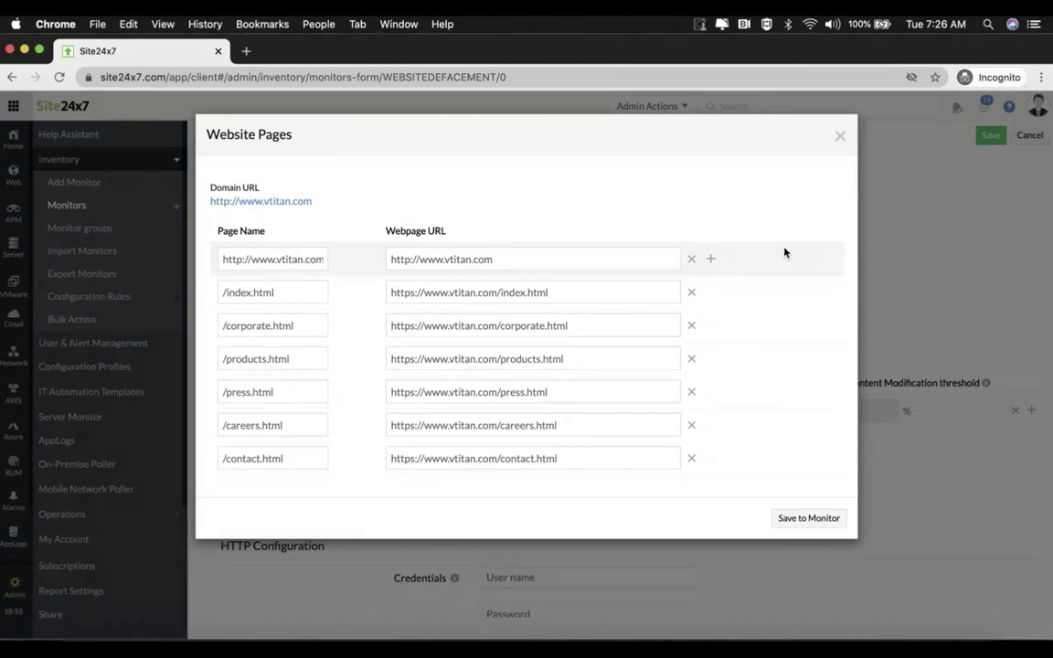
click(691, 458)
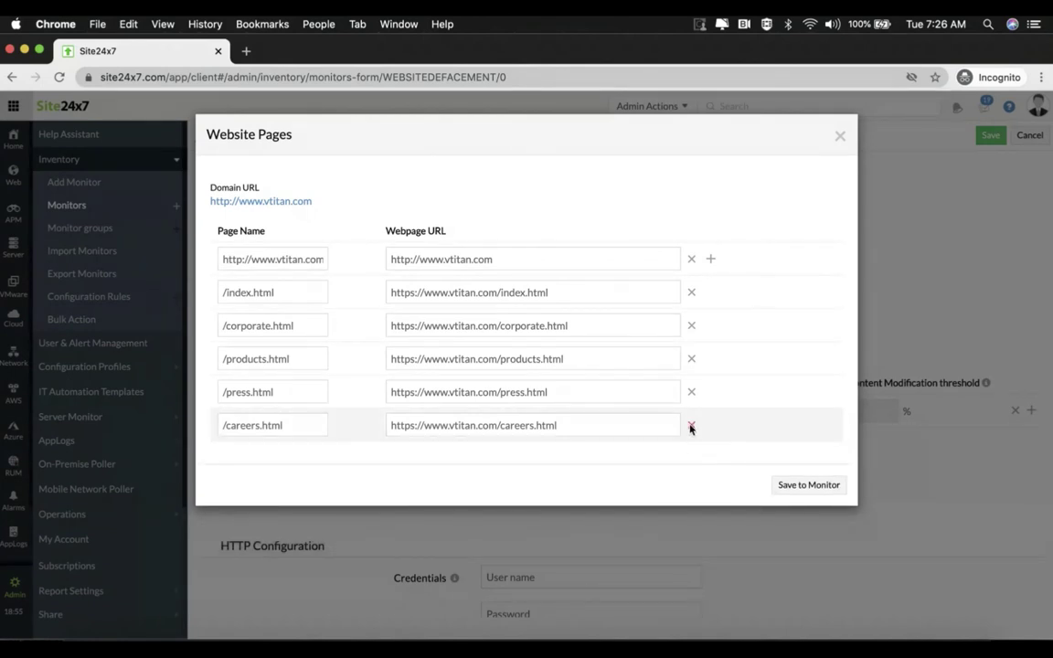
click(692, 426)
click(692, 393)
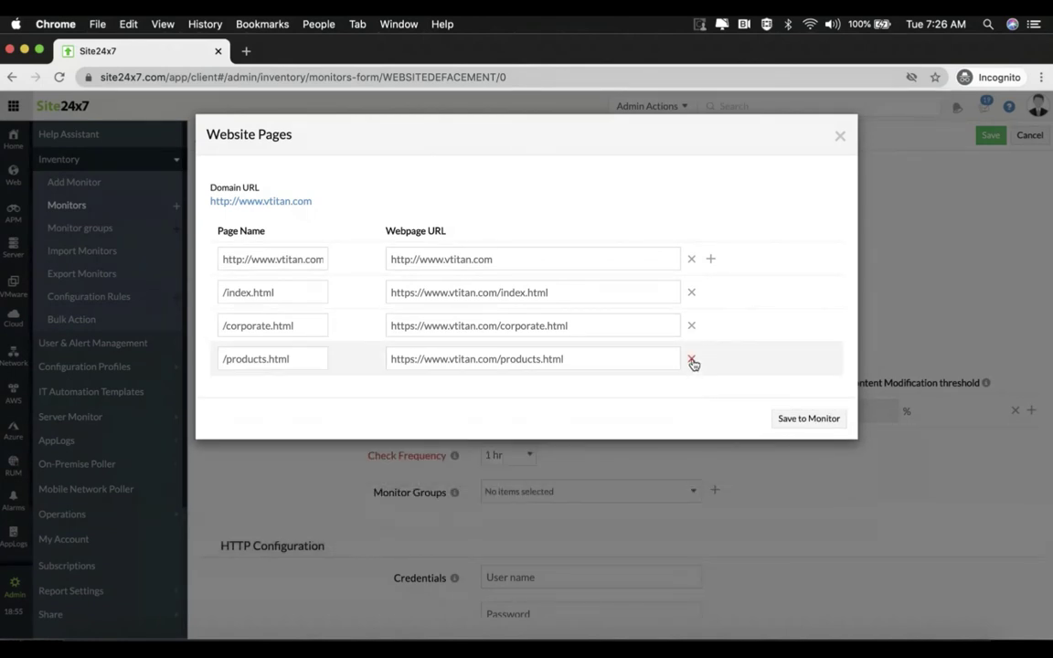
click(694, 360)
click(692, 327)
click(691, 293)
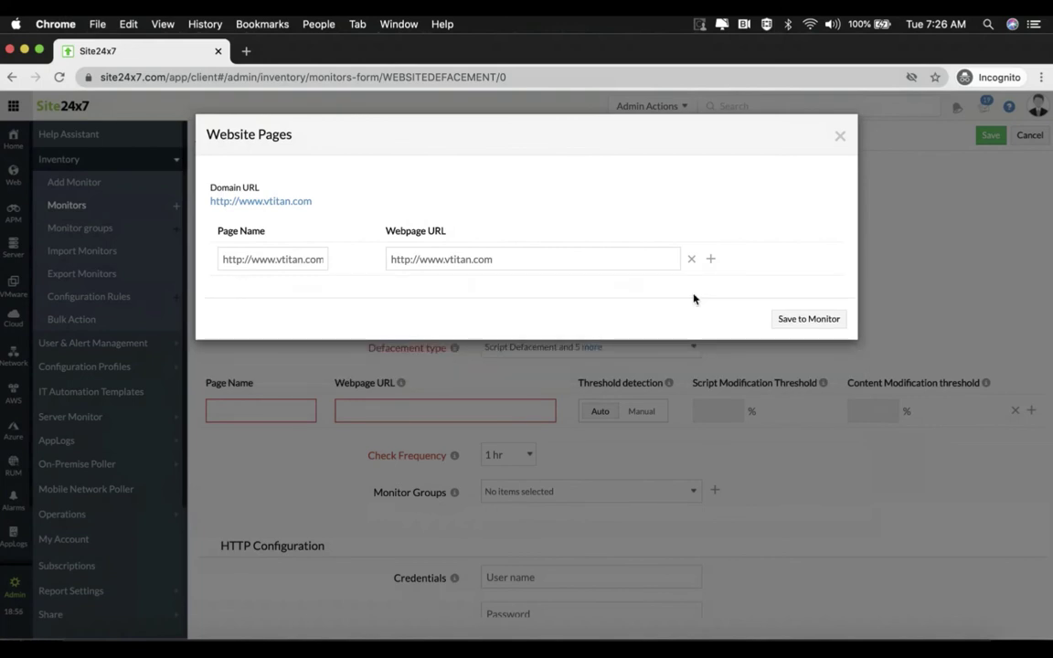
click(810, 319)
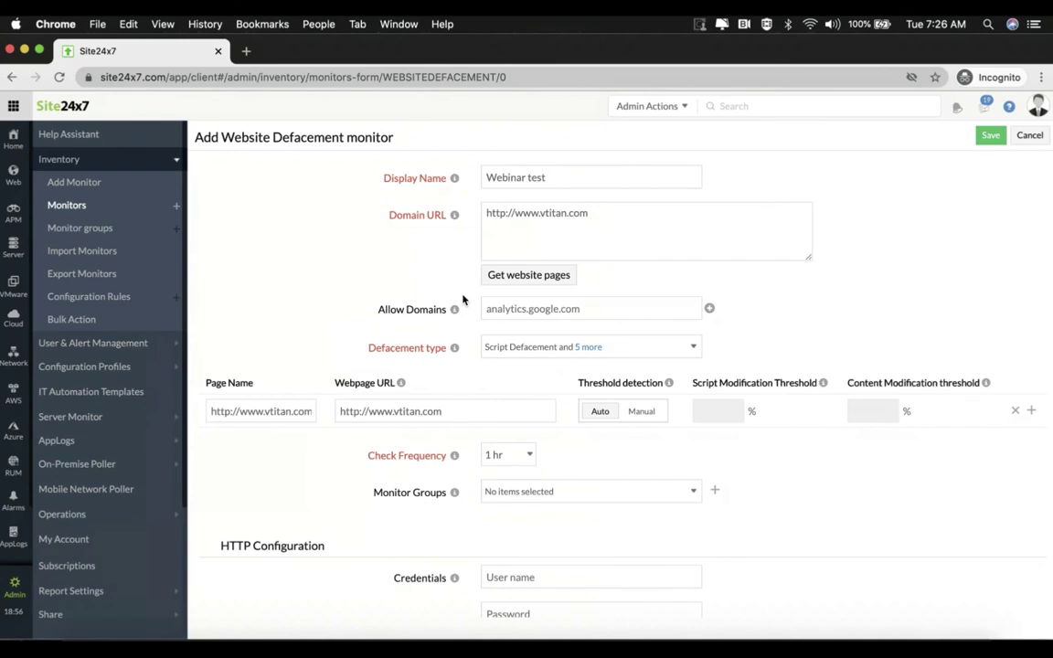
Review the monitor's available defacement types, manual threshold detection fields and check frequency options
click(522, 348)
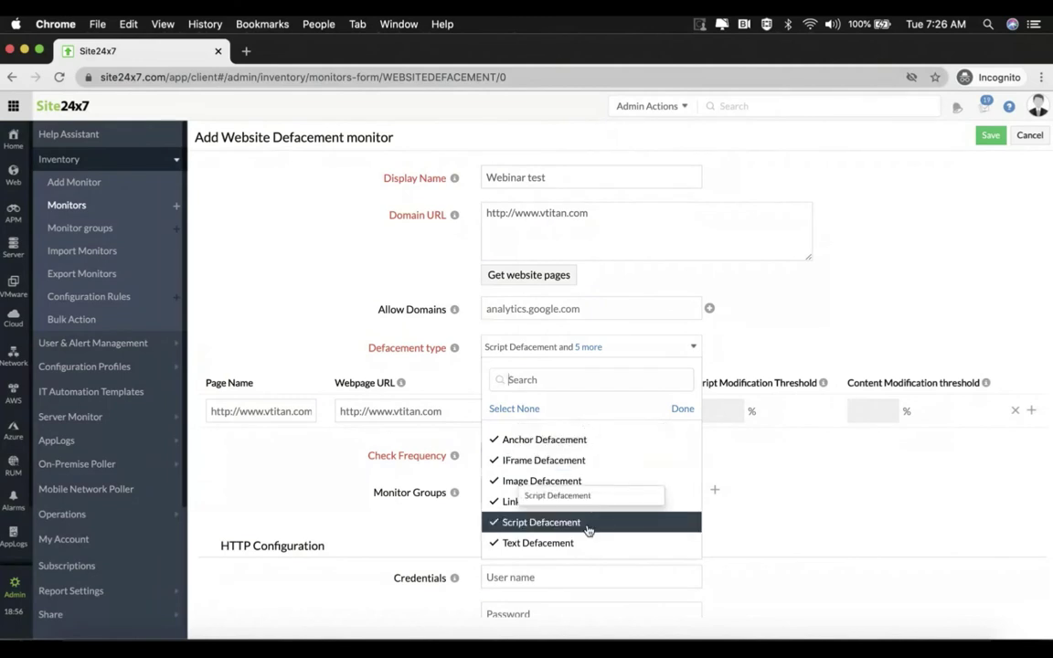
click(682, 413)
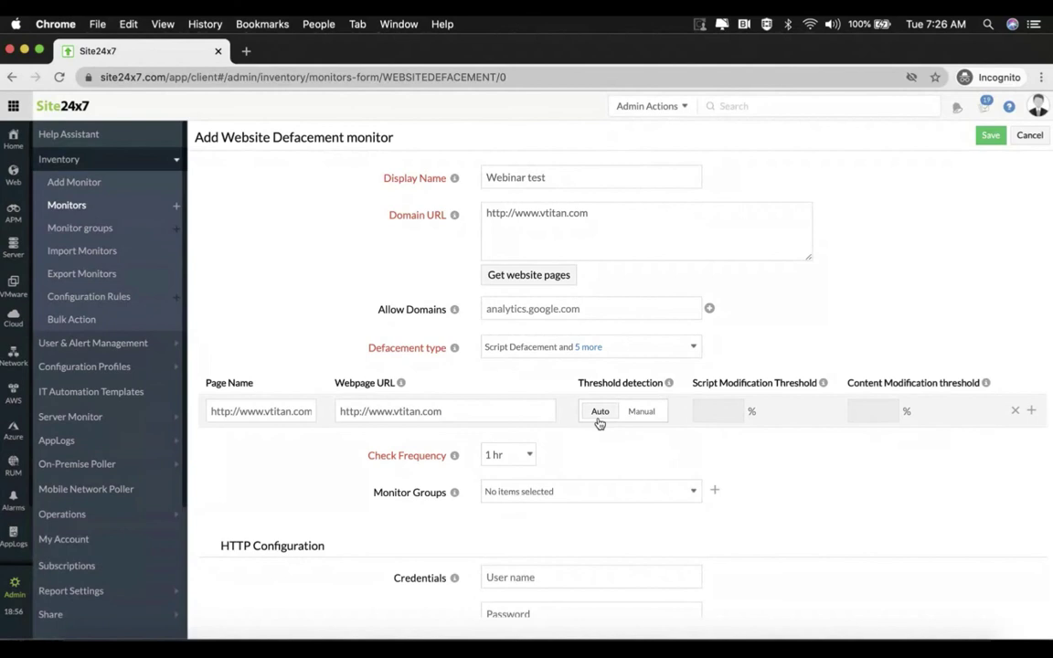
click(632, 412)
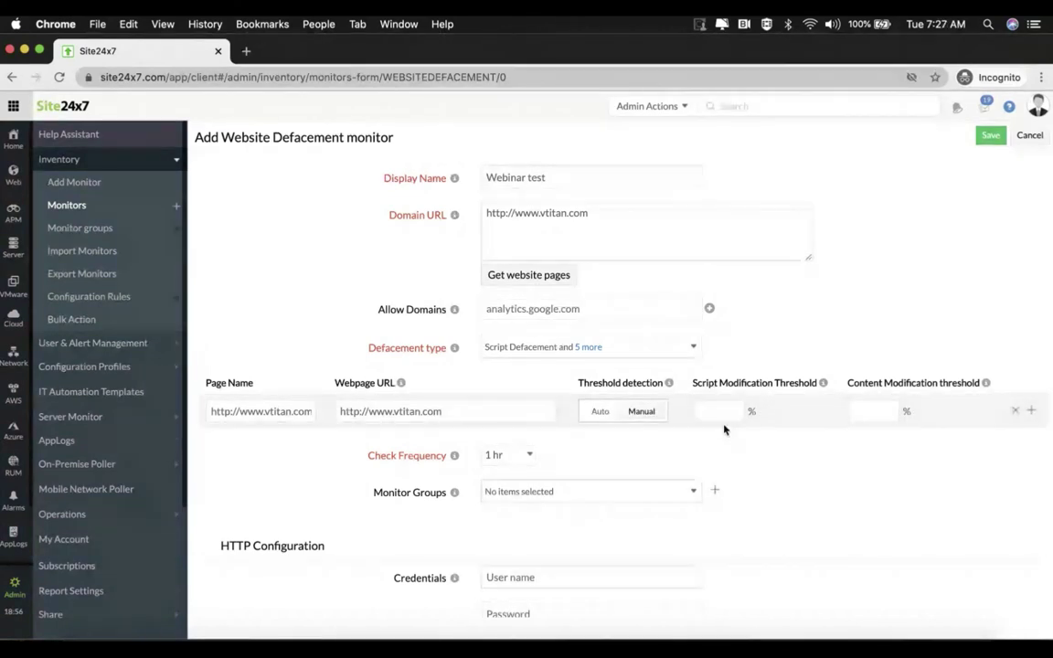
click(728, 413)
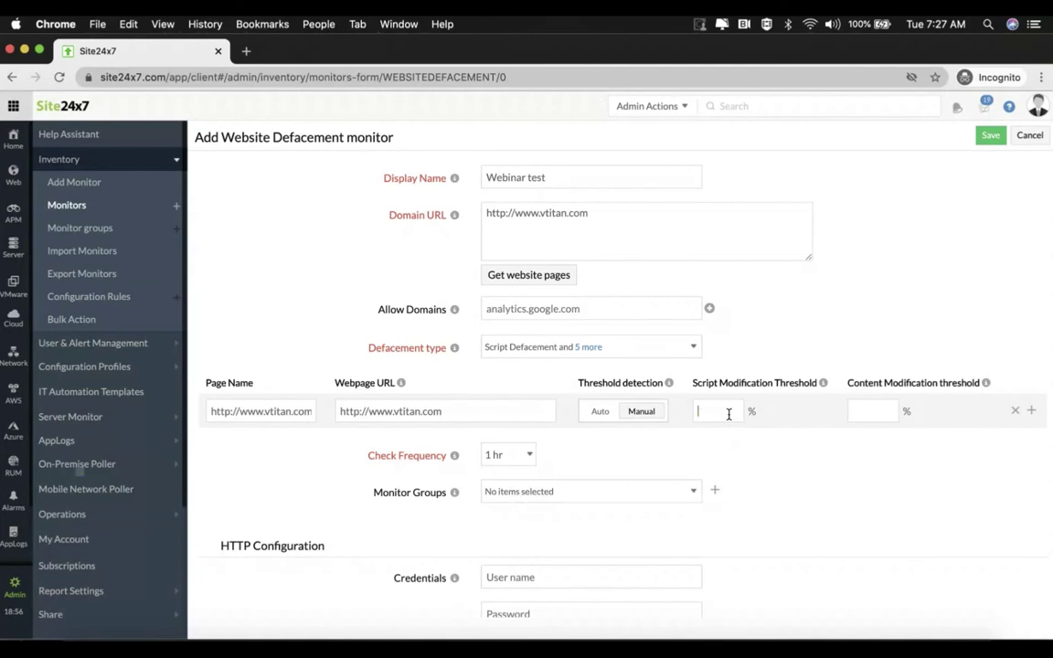
scroll(695, 402, down, 3)
click(504, 336)
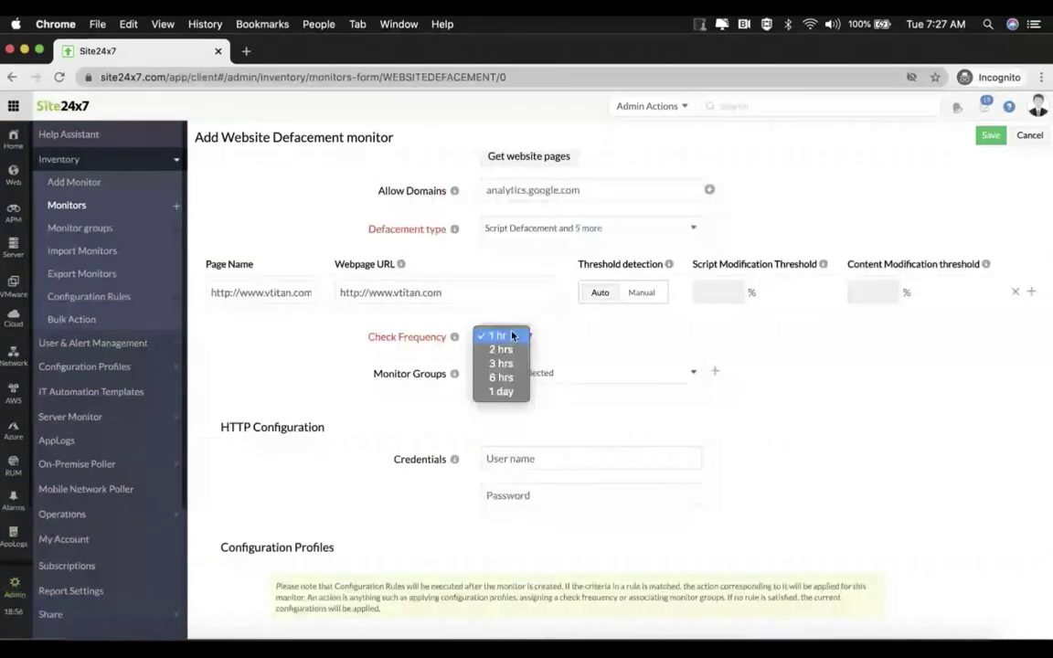
click(574, 350)
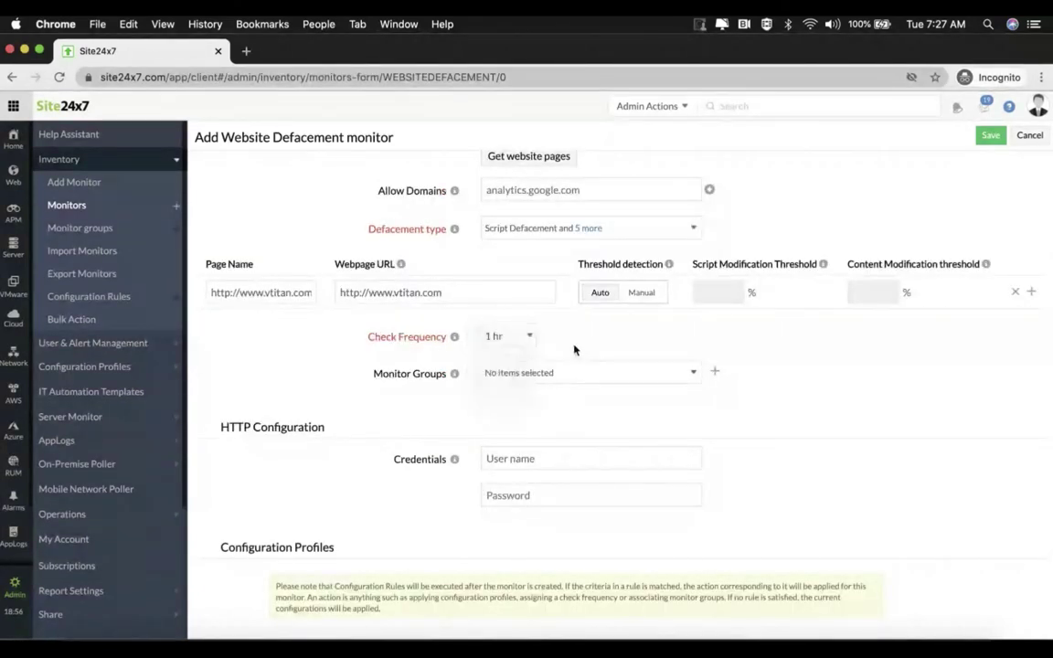
Save the new website defacement monitor with its default credentials, monitoring location and alert group settings
scroll(576, 348, down, 2)
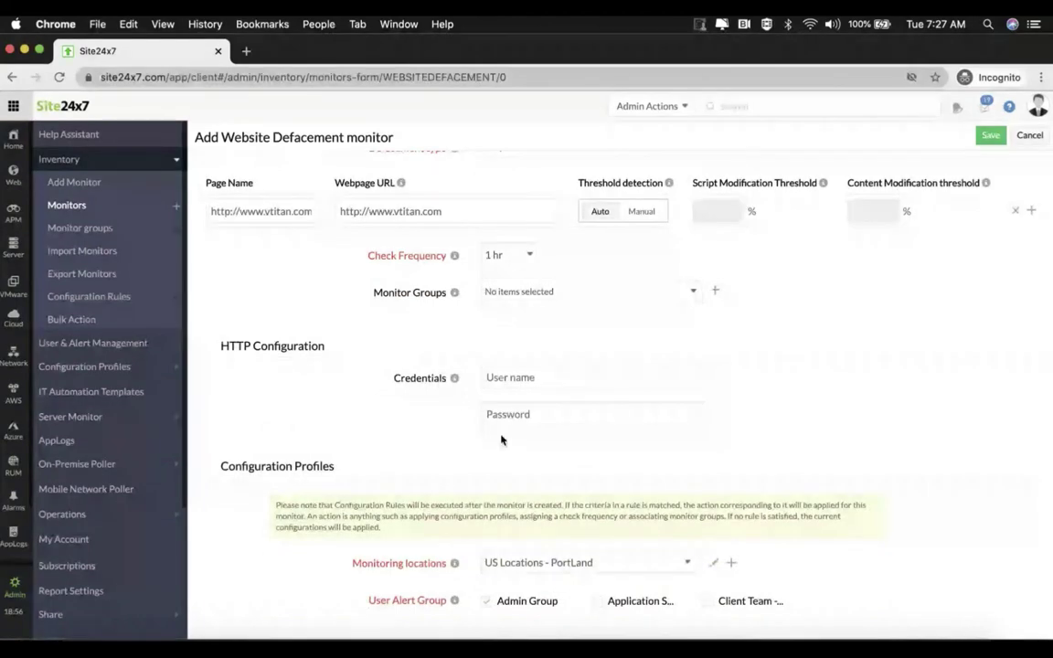
scroll(501, 439, down, 12)
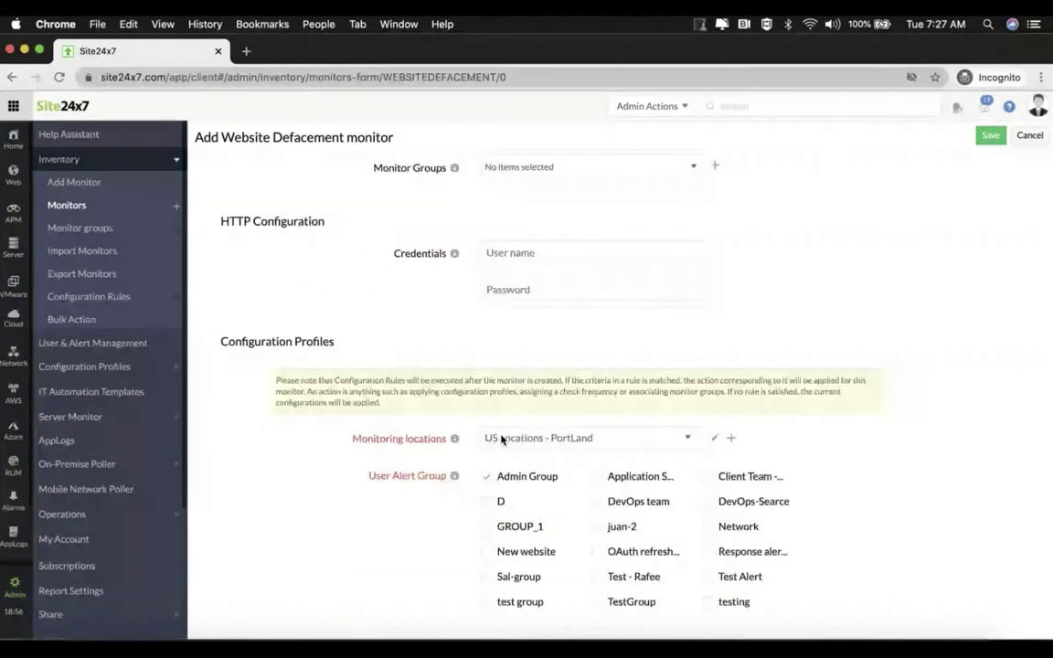
click(501, 580)
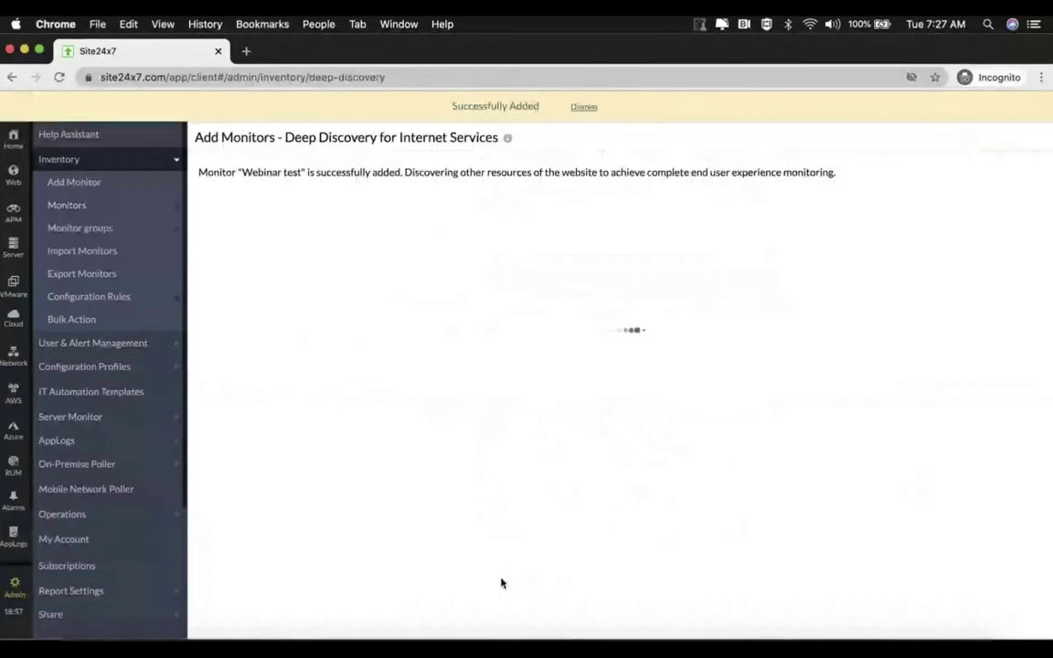
Open the "defacement test" monitor from the Website Defacement monitors and show its full defacement history
click(92, 520)
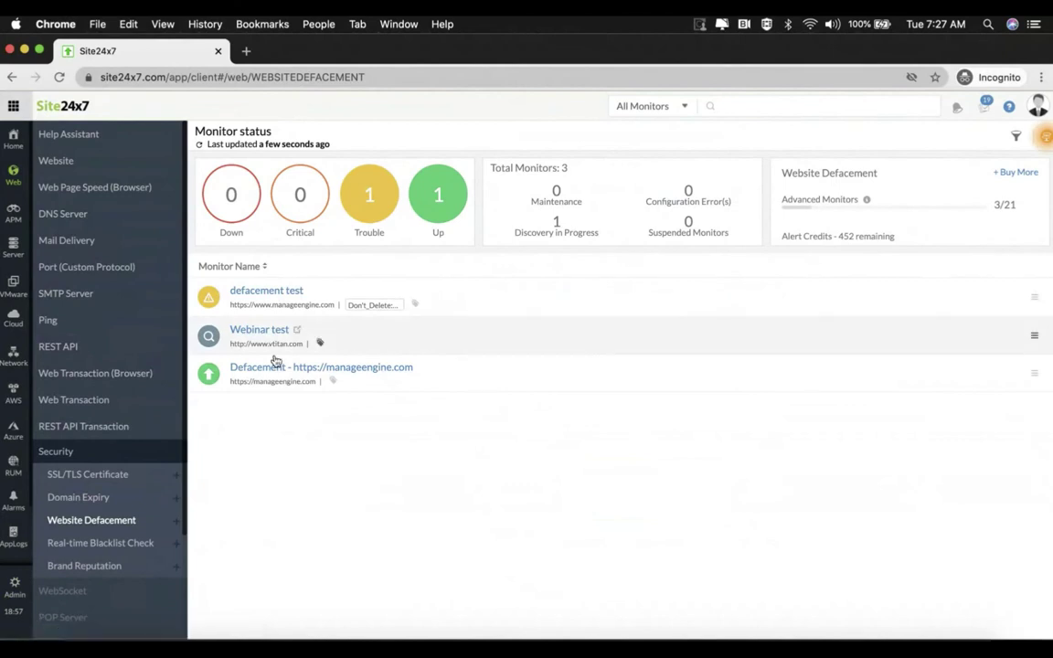
click(273, 292)
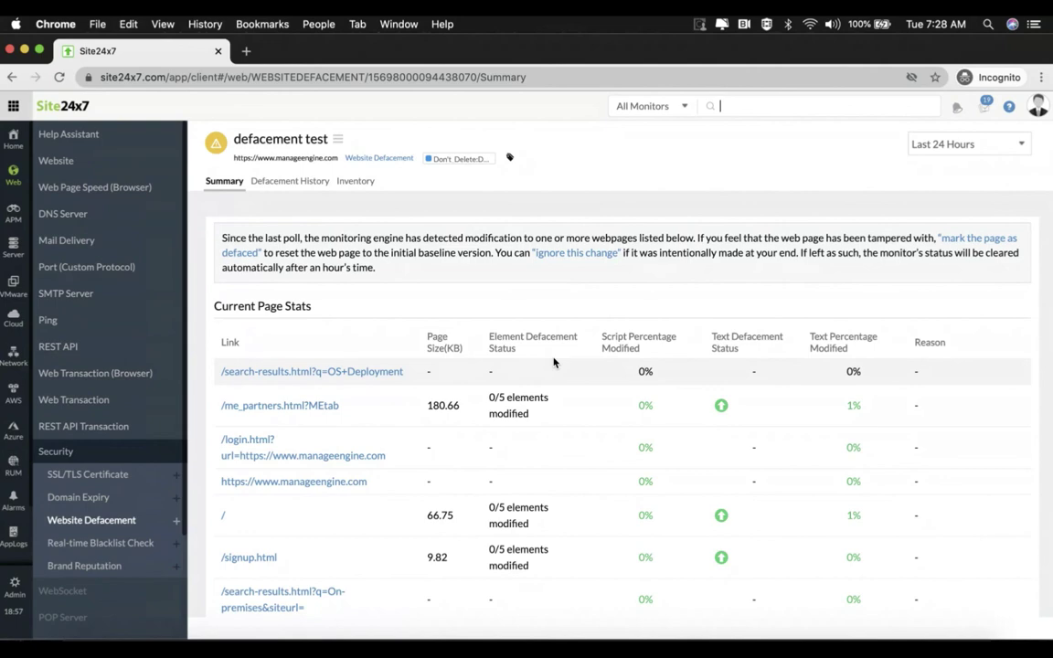
scroll(941, 430, down, 10)
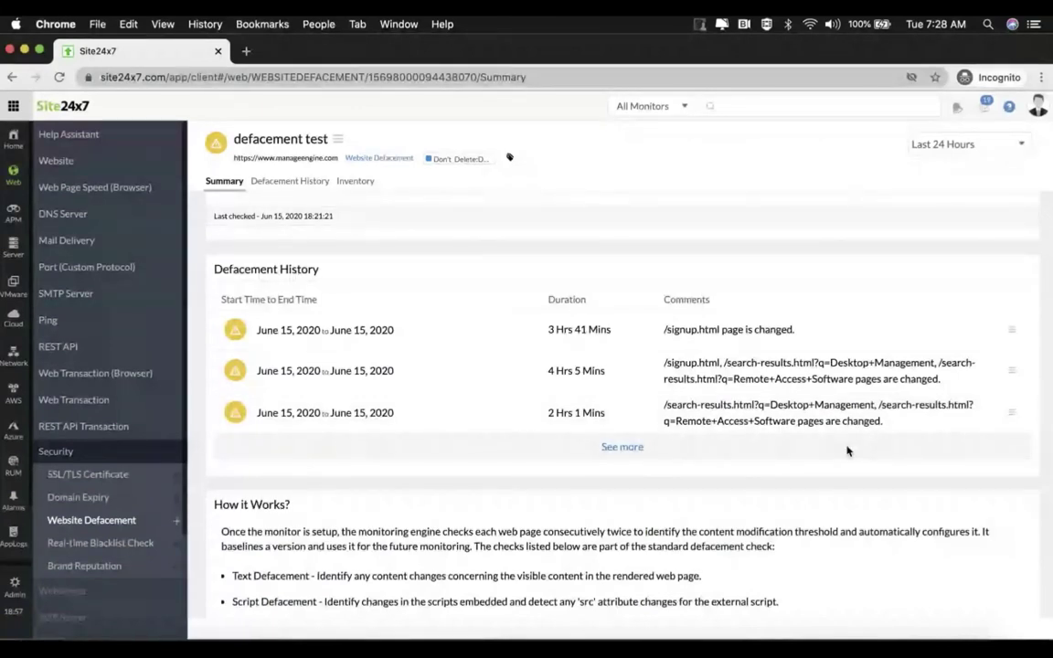
click(623, 447)
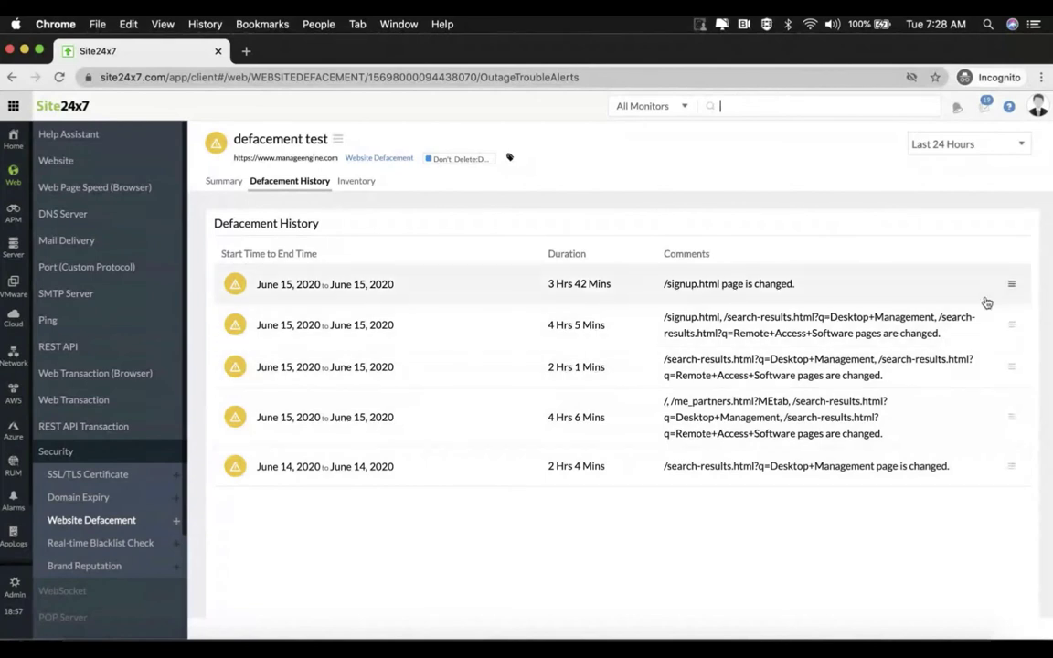
Open the root cause analysis for the latest /signup.html change and examine its webpage stats and defacement details
click(1011, 286)
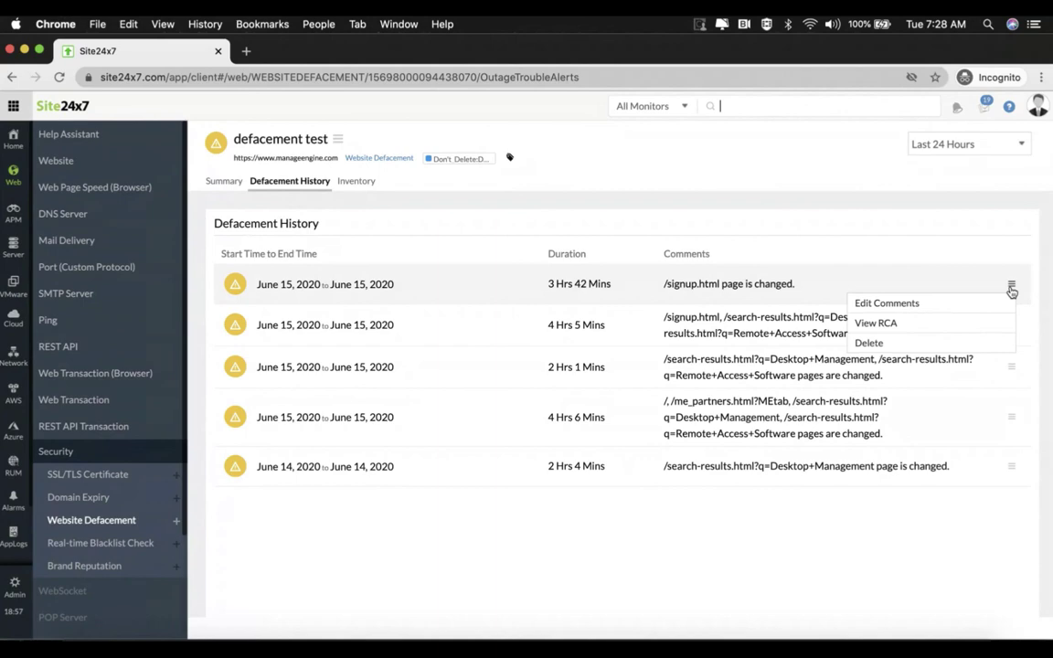
click(876, 322)
scroll(874, 382, down, 3)
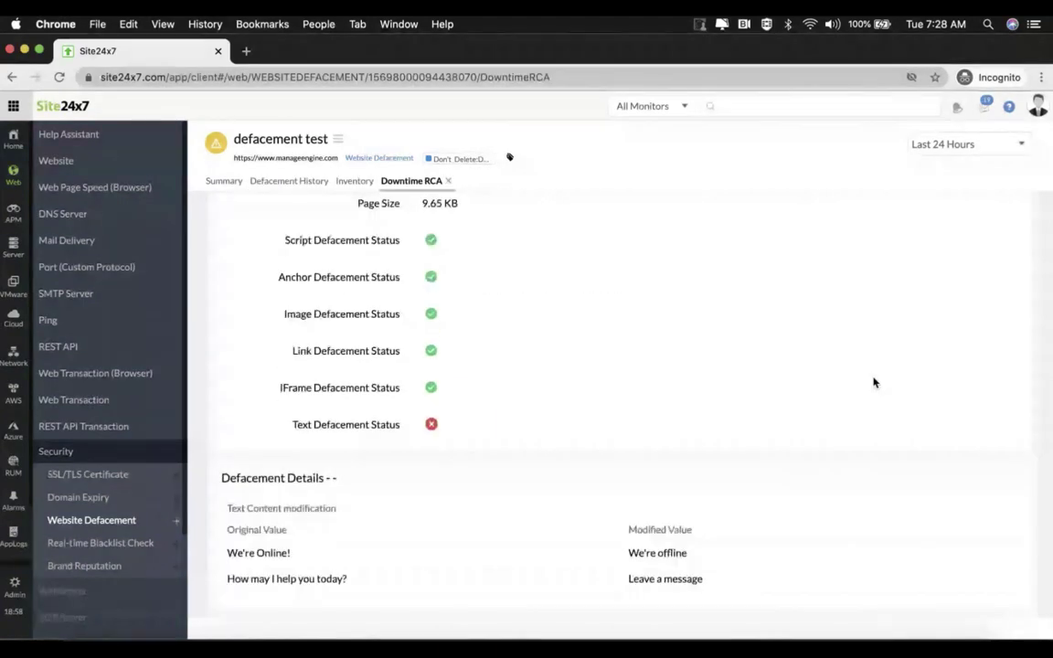
scroll(874, 382, down, 1)
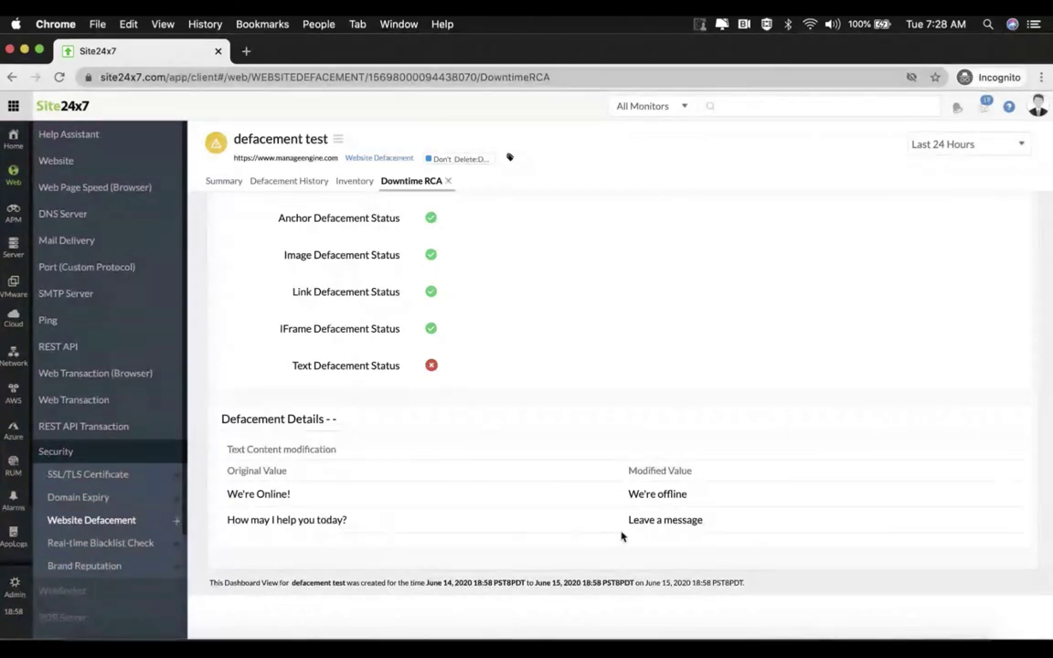
scroll(711, 526, up, 4)
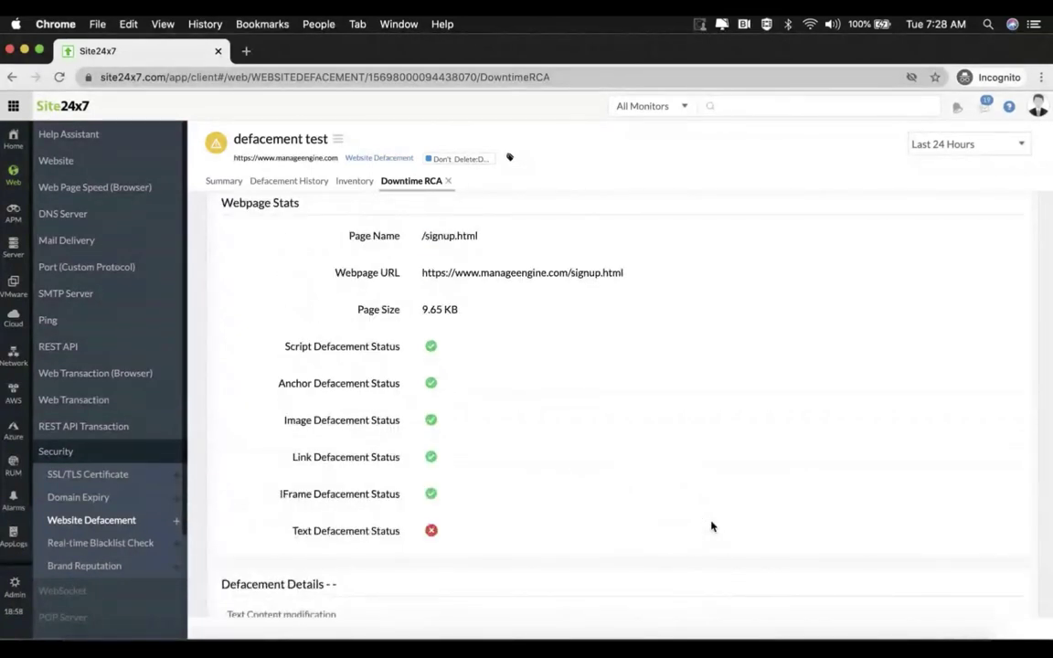
scroll(711, 526, up, 2)
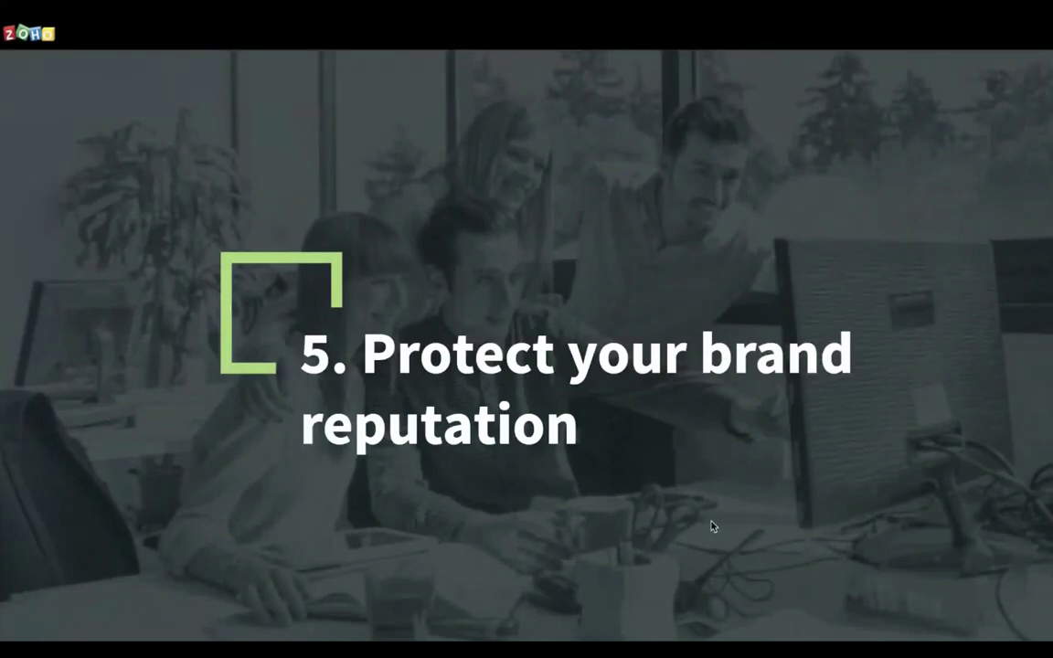
key(Right)
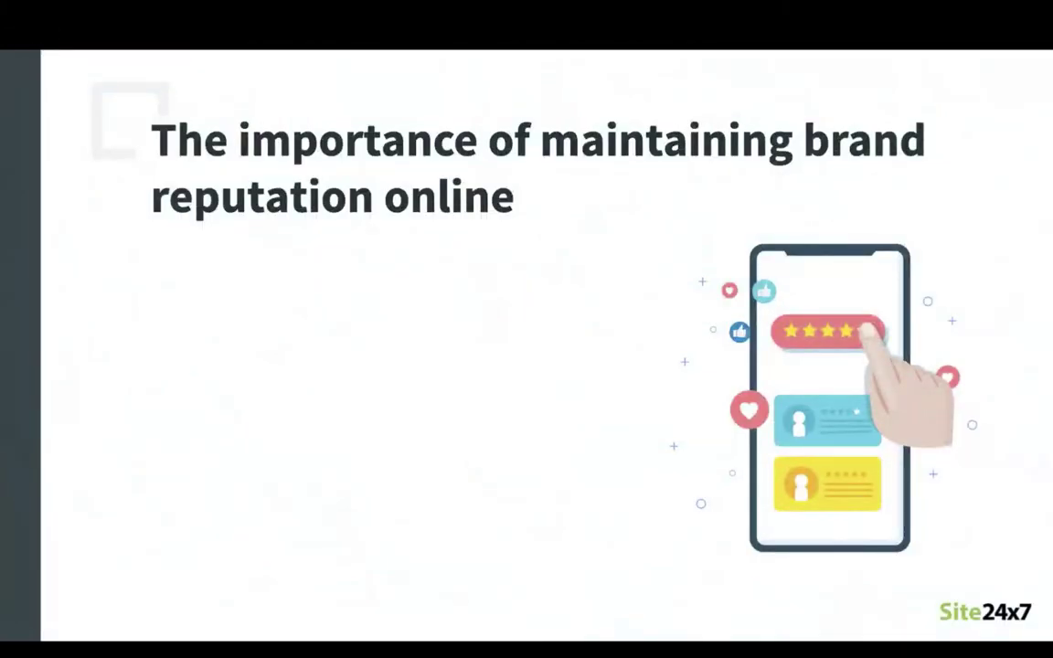
key(Right)
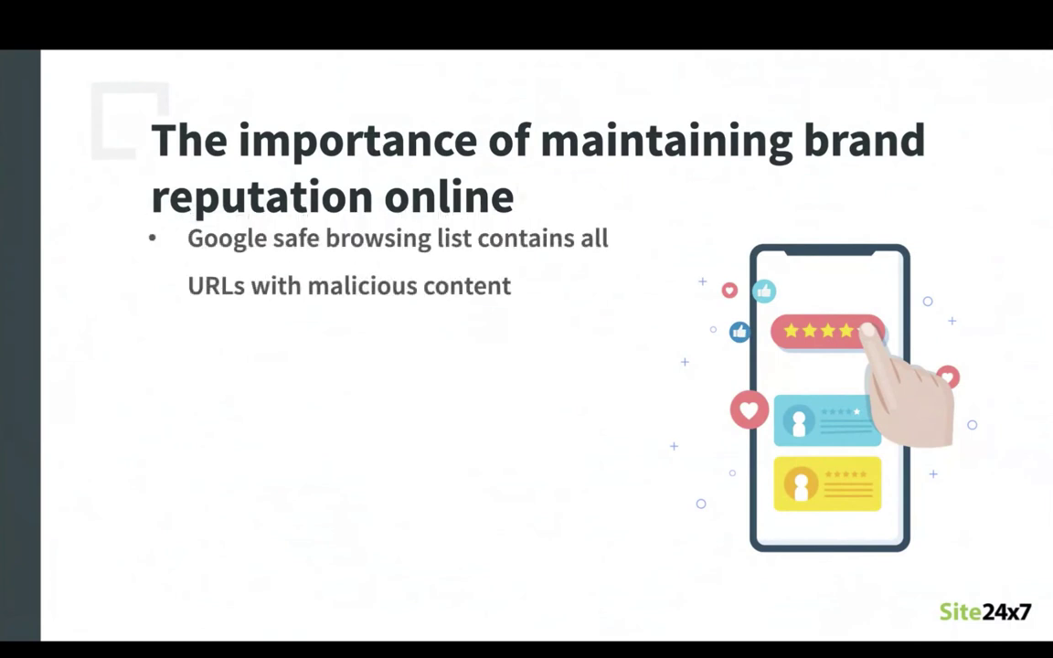